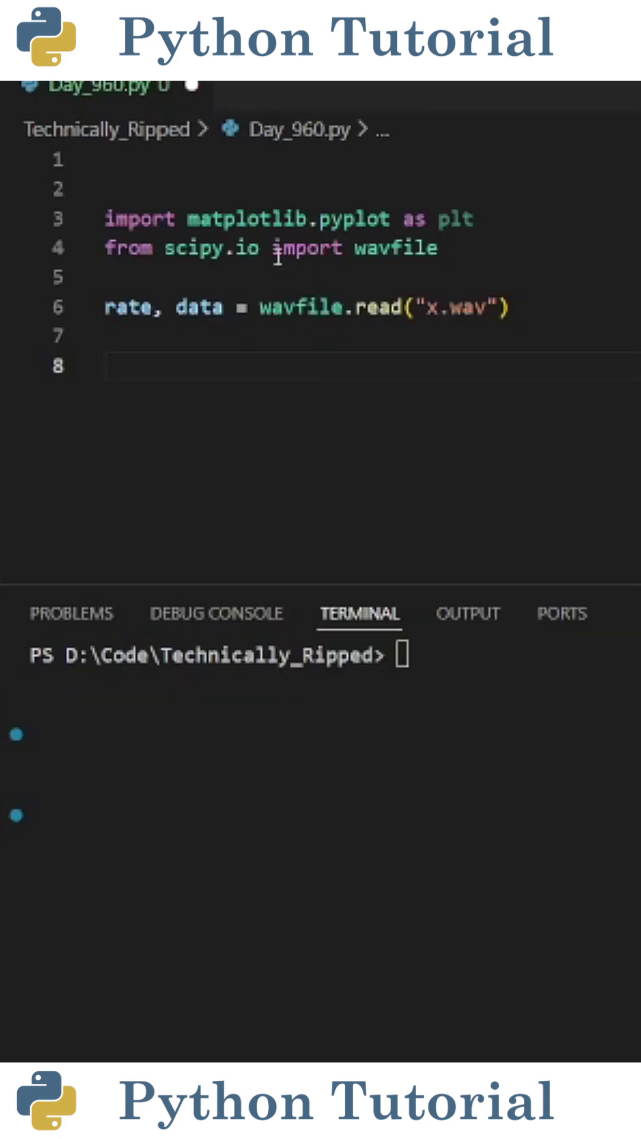
# Step: Highlight the matplotlib and scipy wavfile import lines to walk through the imports
pyautogui.moveTo(234, 247); pyautogui.dragTo(165, 247)
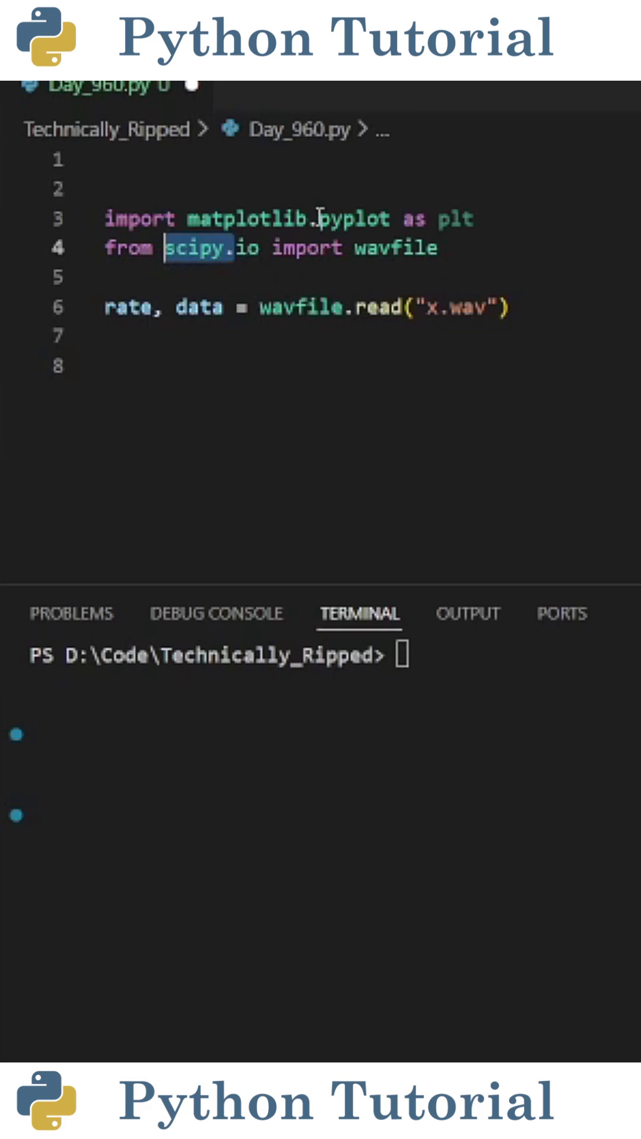
pyautogui.moveTo(318, 219); pyautogui.dragTo(183, 219)
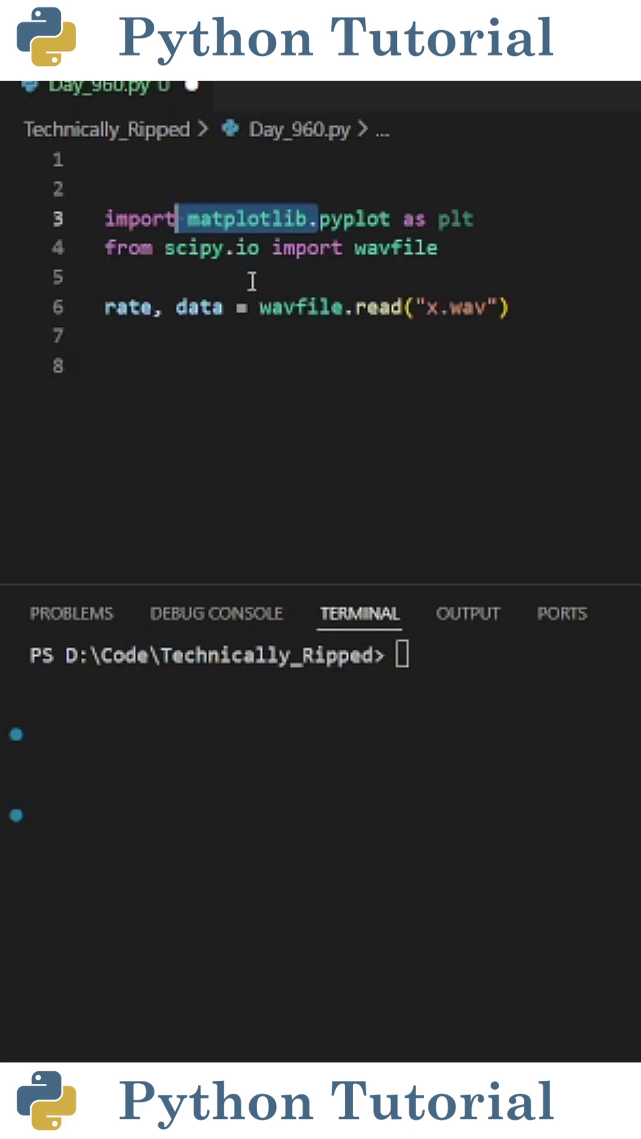
pyautogui.click(105, 278)
pyautogui.moveTo(477, 219); pyautogui.dragTo(105, 218)
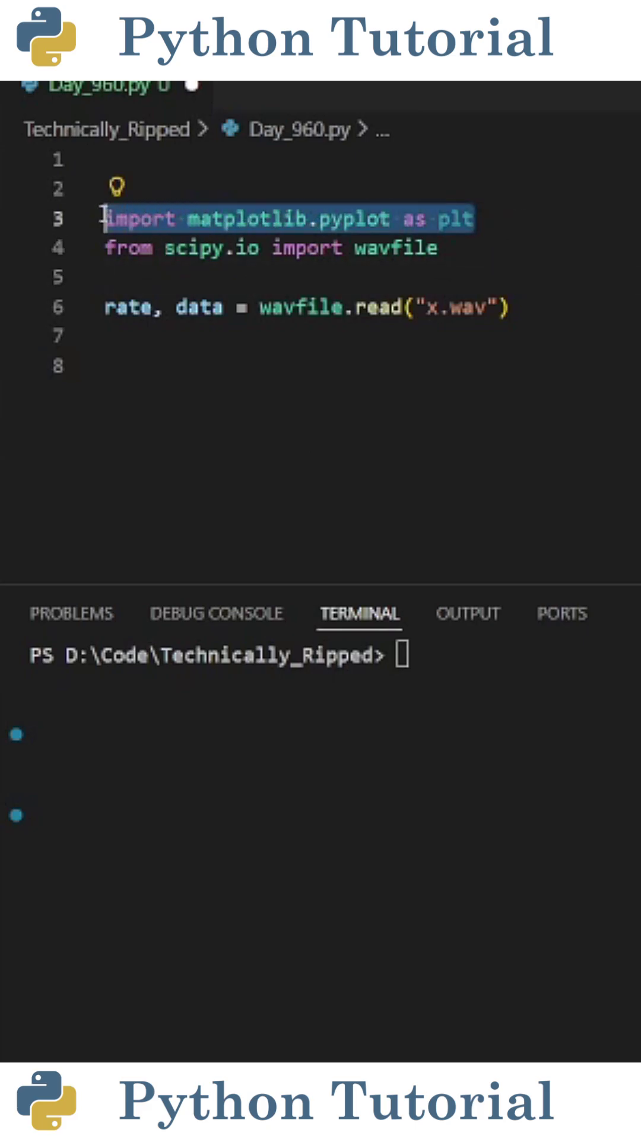
pyautogui.click(489, 248)
pyautogui.moveTo(439, 249); pyautogui.dragTo(104, 249)
# Step: Highlight rate, data, wavfile.read and the 'x.wav' argument on line 6
pyautogui.click(301, 419)
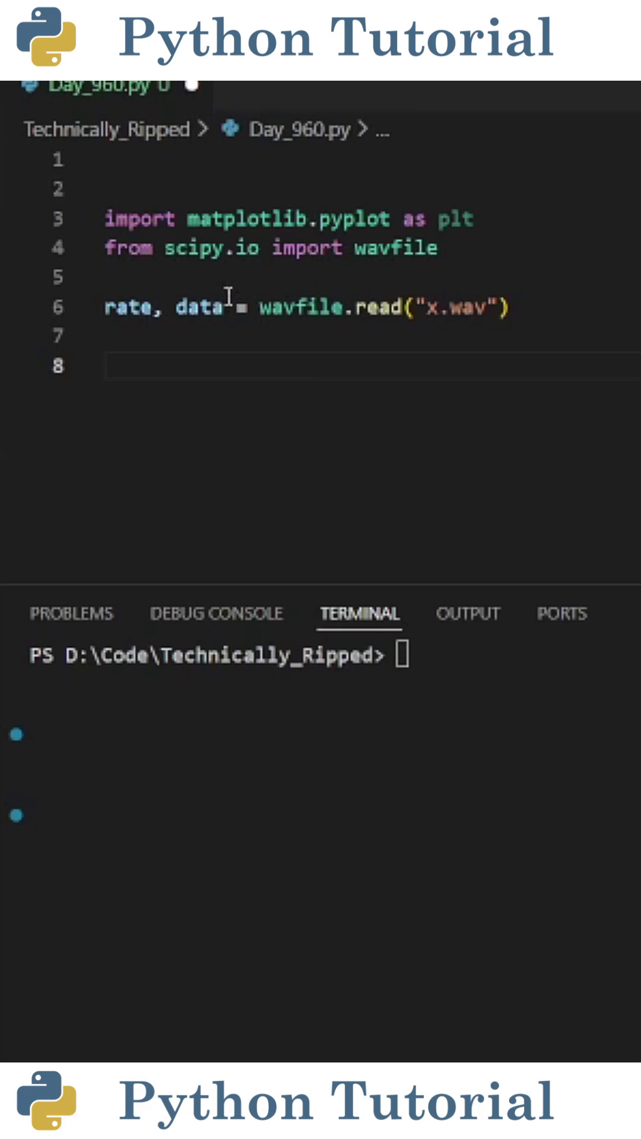
pyautogui.moveTo(224, 307); pyautogui.dragTo(105, 307)
pyautogui.click(194, 370)
pyautogui.moveTo(260, 307); pyautogui.dragTo(402, 307)
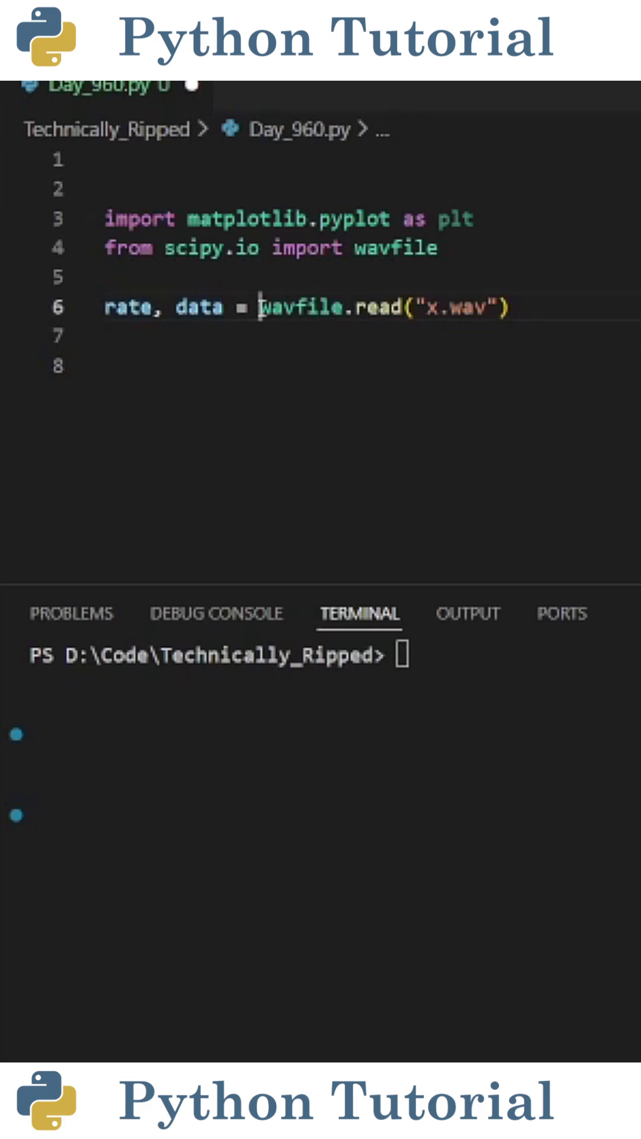
pyautogui.moveTo(509, 306); pyautogui.dragTo(405, 308)
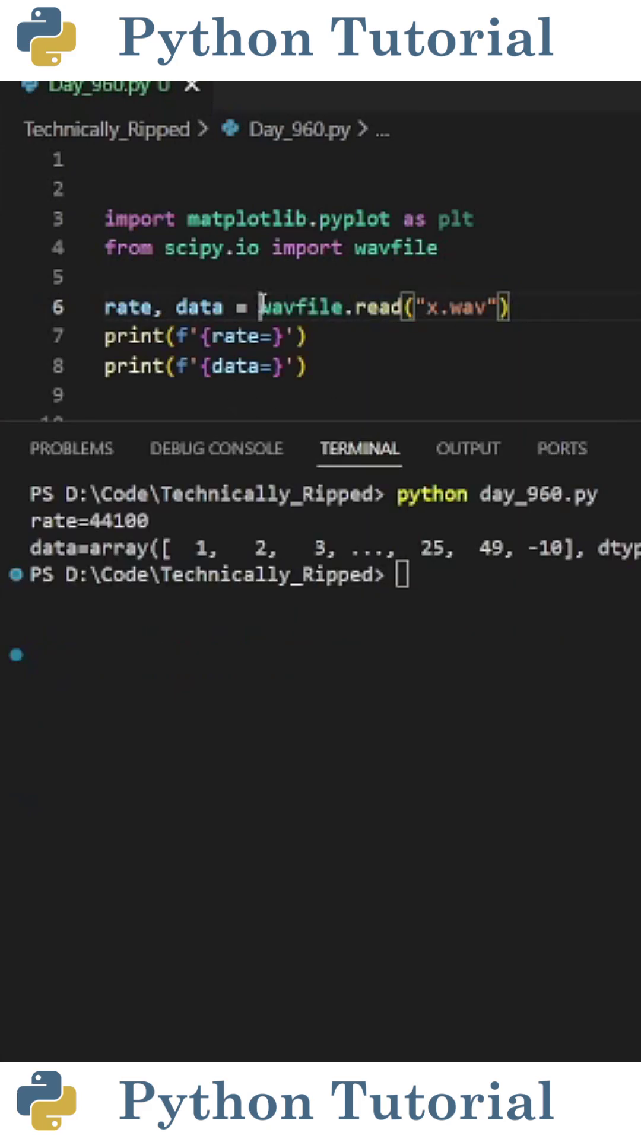
# Step: Highlight wavfile.read, rate and data on line 6, then the rate=44100 and data terminal output
pyautogui.moveTo(258, 307); pyautogui.dragTo(515, 307)
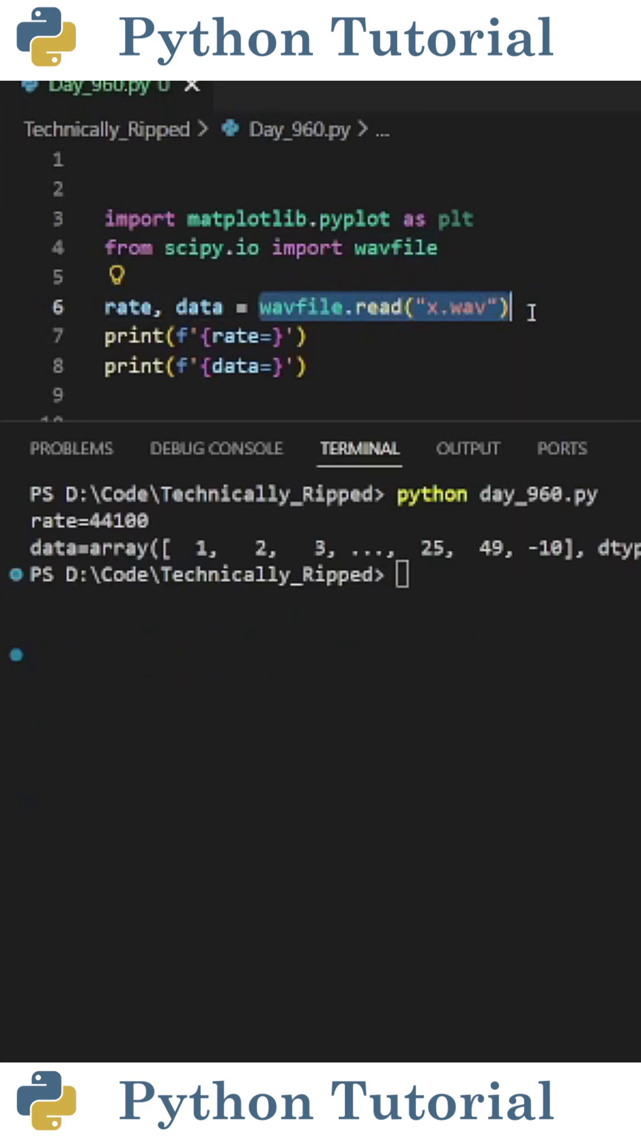
pyautogui.click(514, 306)
pyautogui.moveTo(168, 307); pyautogui.dragTo(99, 307)
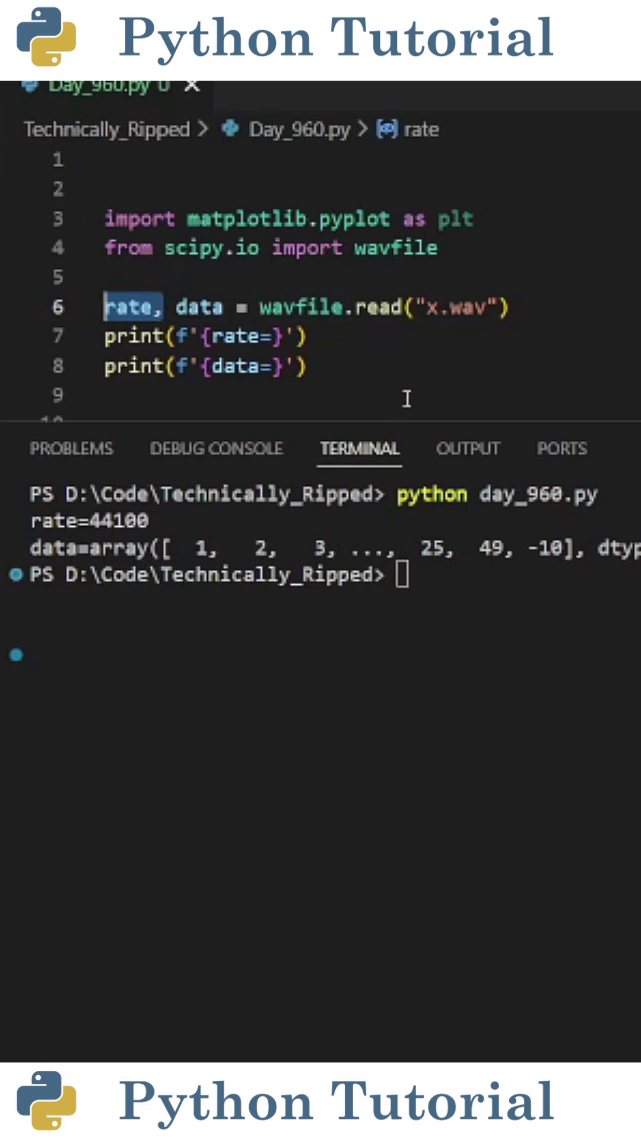
pyautogui.click(236, 307)
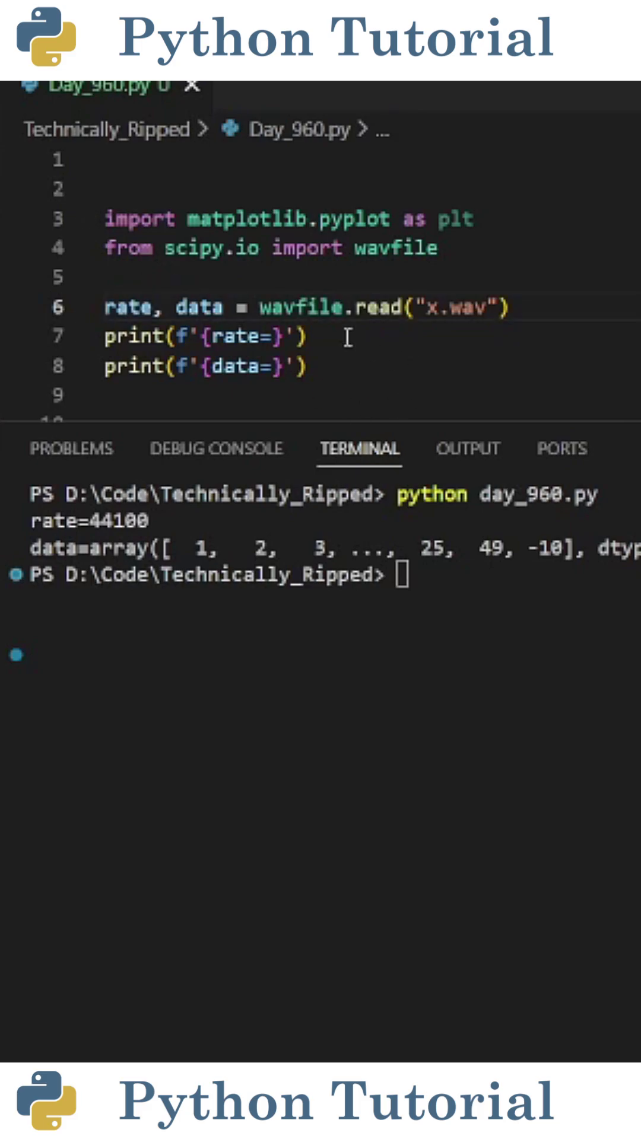
pyautogui.moveTo(239, 307); pyautogui.dragTo(176, 307)
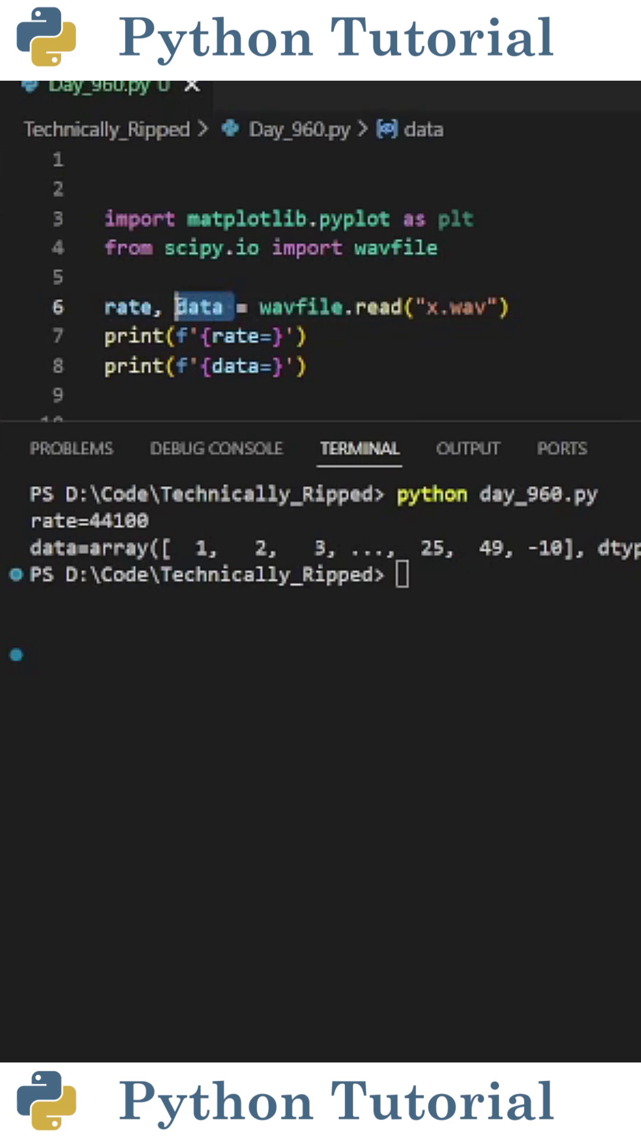
pyautogui.click(316, 338)
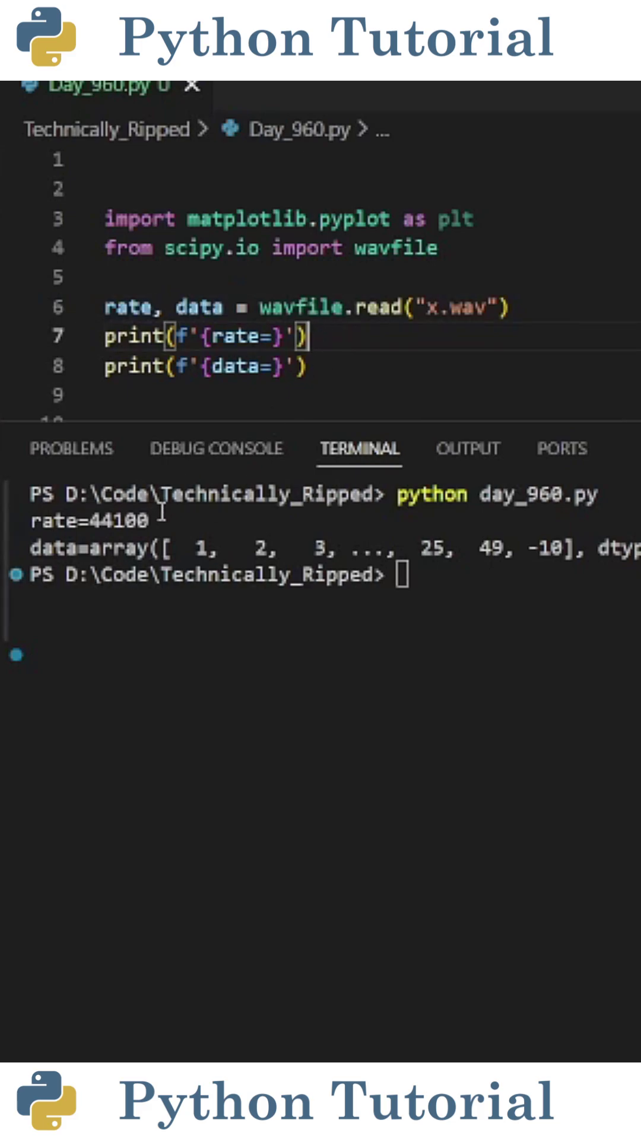
pyautogui.moveTo(161, 520); pyautogui.dragTo(42, 520)
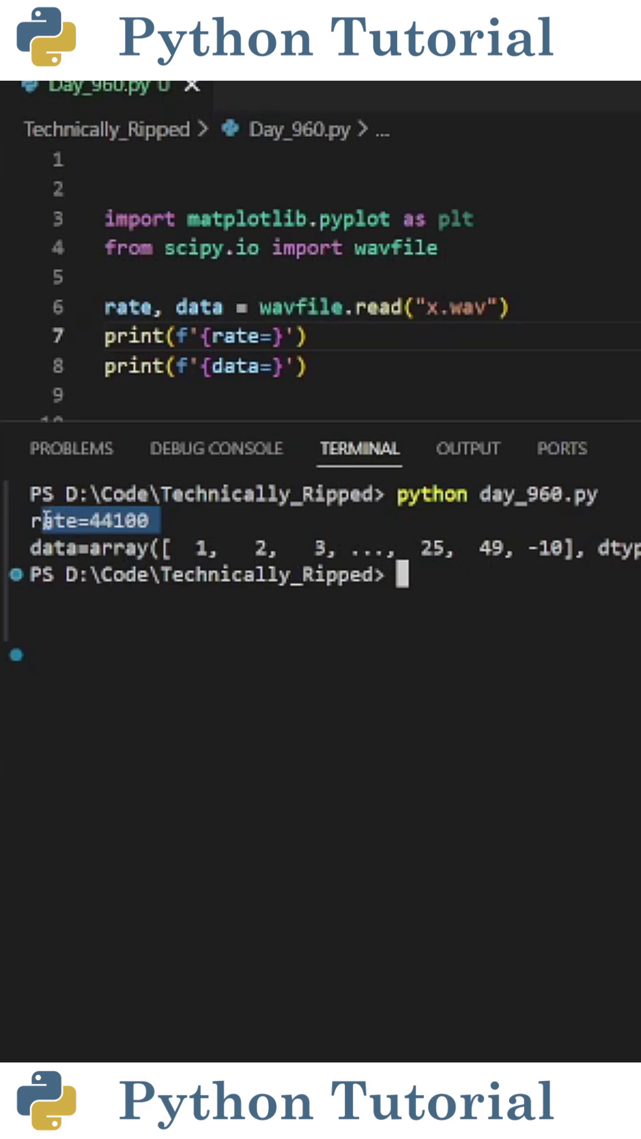
pyautogui.moveTo(32, 547); pyautogui.dragTo(514, 549)
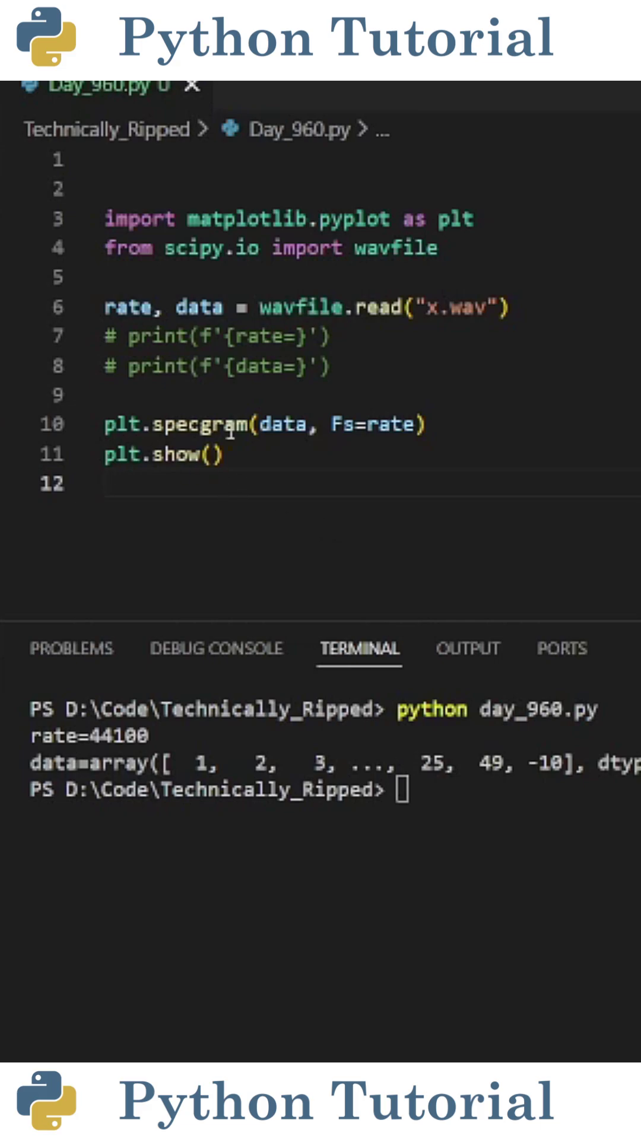
# Step: Highlight plt.specgram and its data and Fs=rate arguments on line 10
pyautogui.moveTo(253, 425); pyautogui.dragTo(96, 419)
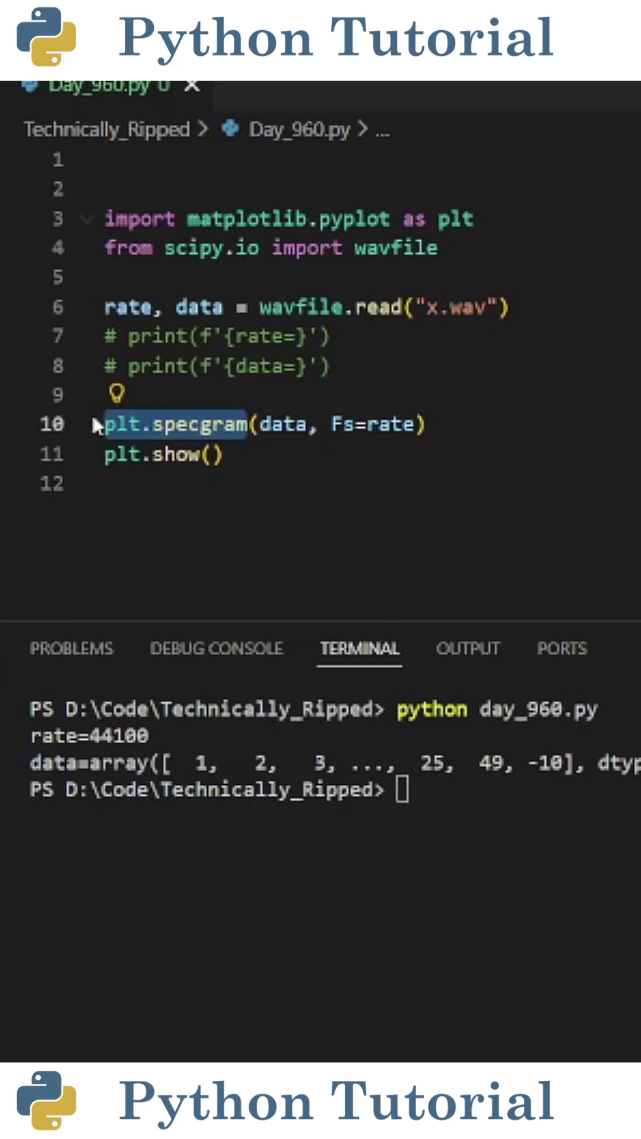
pyautogui.click(285, 493)
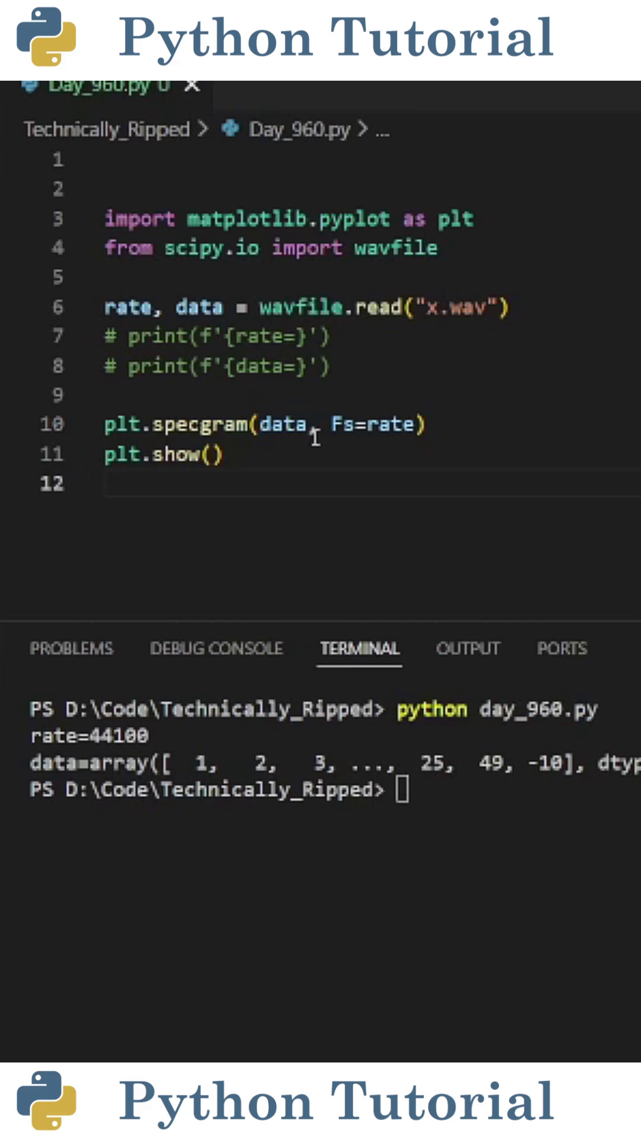
pyautogui.moveTo(316, 424); pyautogui.dragTo(258, 428)
pyautogui.click(285, 485)
pyautogui.moveTo(331, 424); pyautogui.dragTo(416, 424)
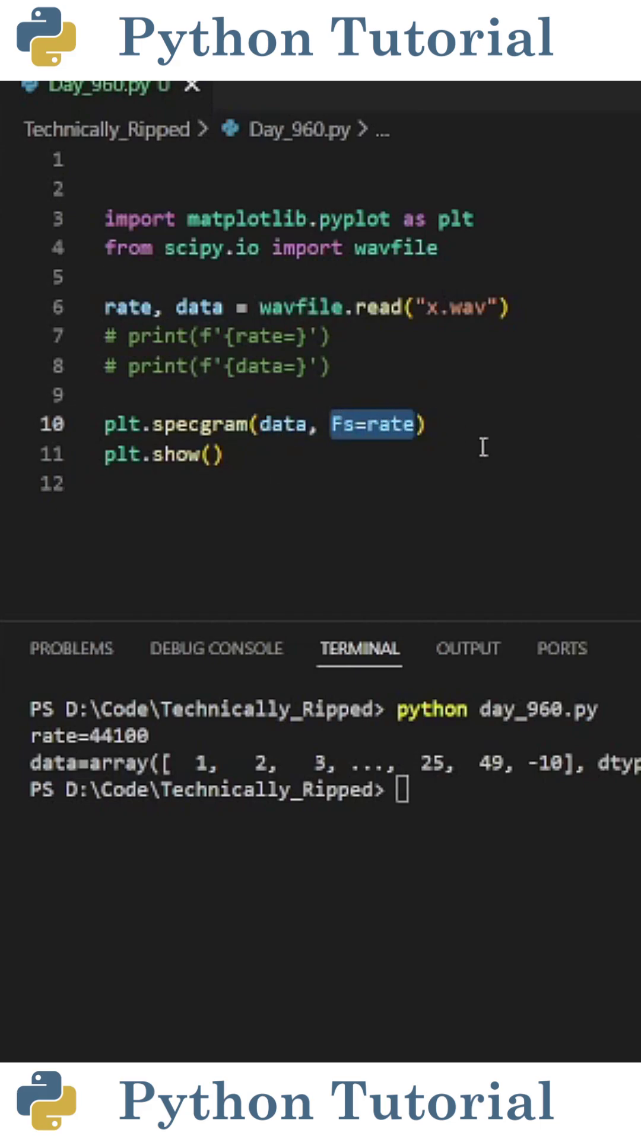